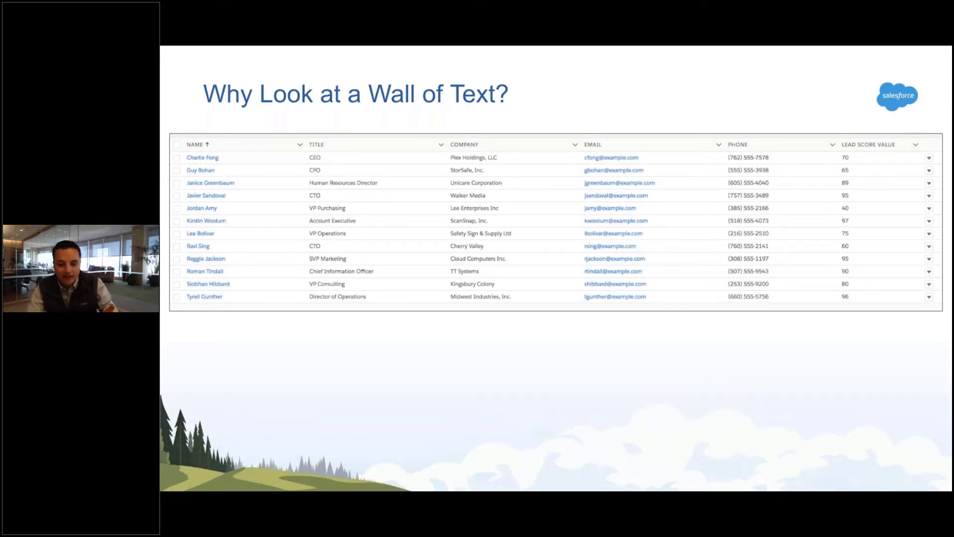
Advance the slideshow to the 'Everywhere? Everywhere.' visual indicators slide.
{"action": "key", "text": "Right"}
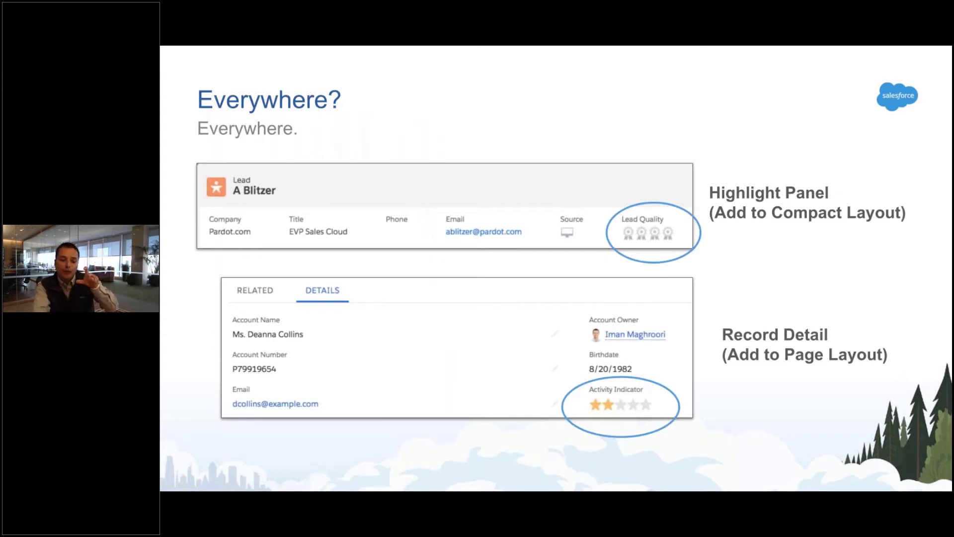
Advance past the mobile, list view and reports slides to 'Great! I am in. So… how do you make one?'.
{"action": "key", "text": "Right"}
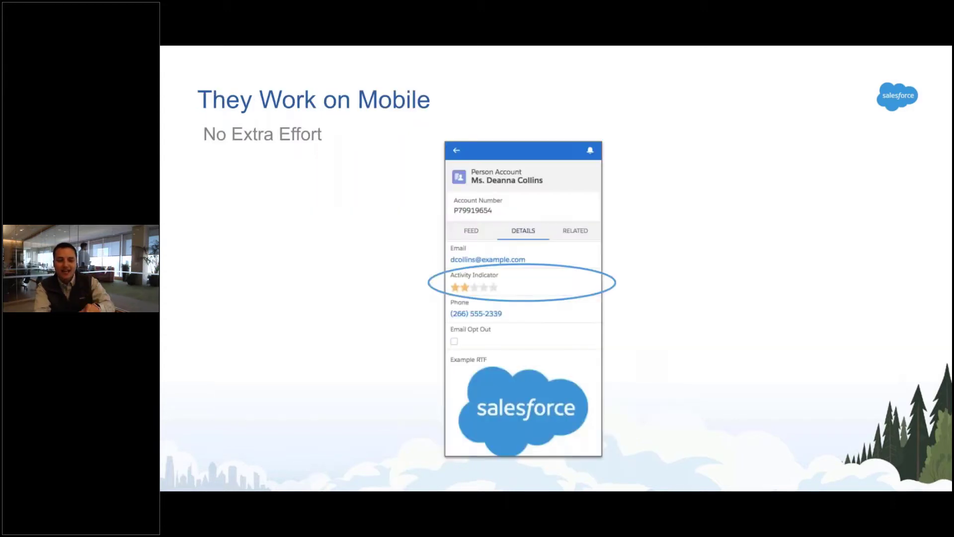
{"action": "key", "text": "Right"}
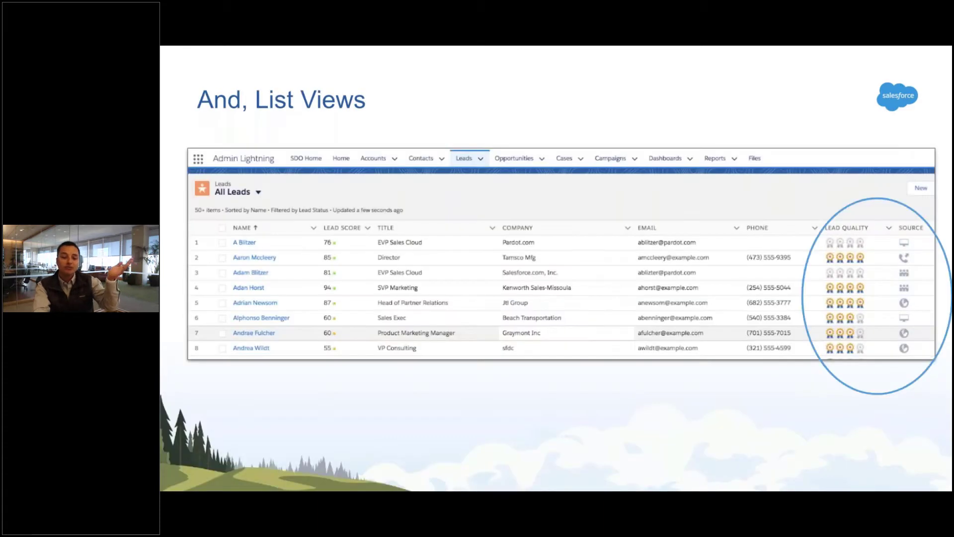
{"action": "key", "text": "Right"}
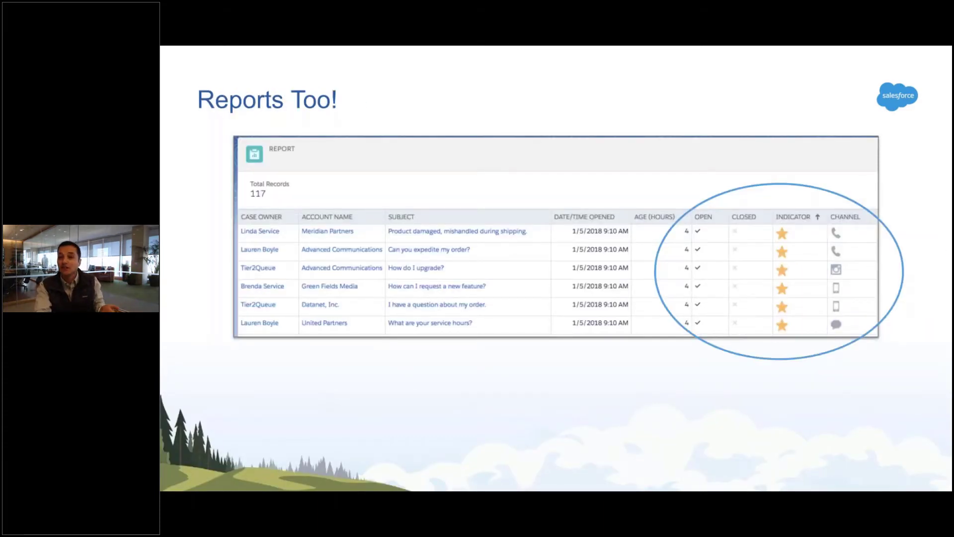
{"action": "key", "text": "Right"}
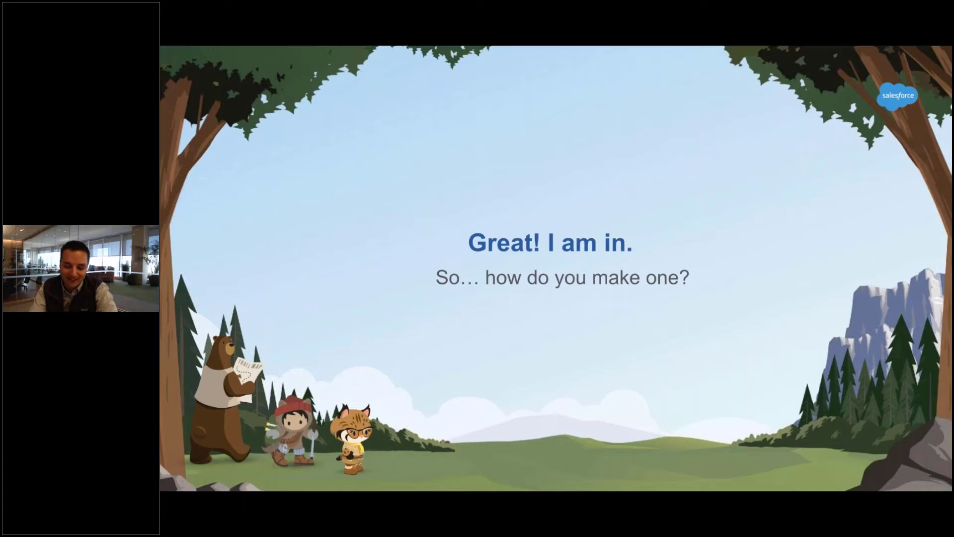
Step through the Pick your Object, Create a New Custom Field, formula and Text field slides to Enter your Formula.
{"action": "key", "text": "Right"}
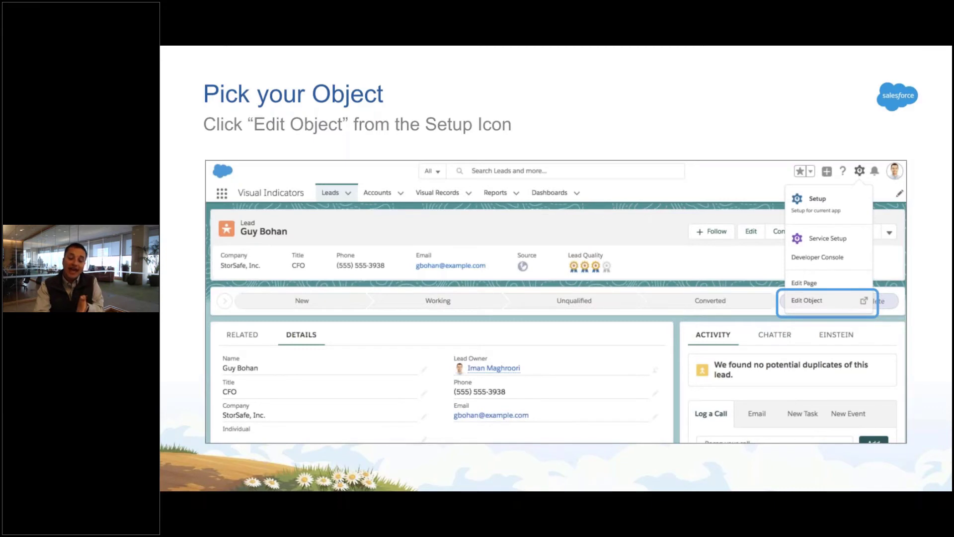
{"action": "key", "text": "Right"}
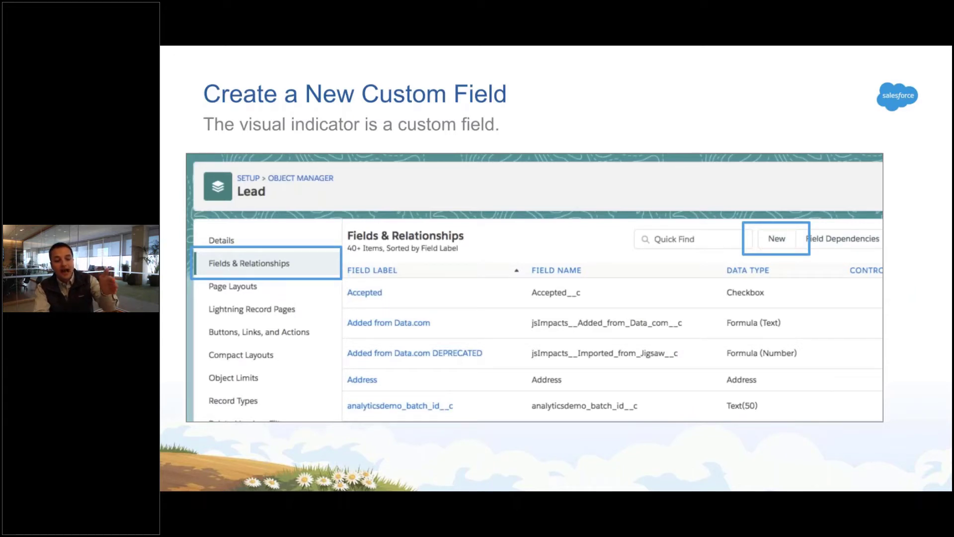
{"action": "key", "text": "Right"}
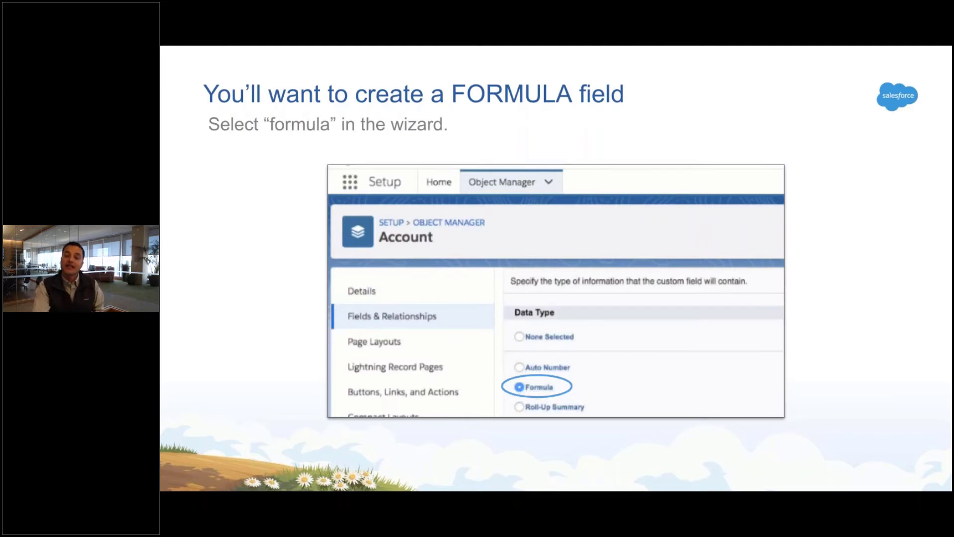
{"action": "key", "text": "Right"}
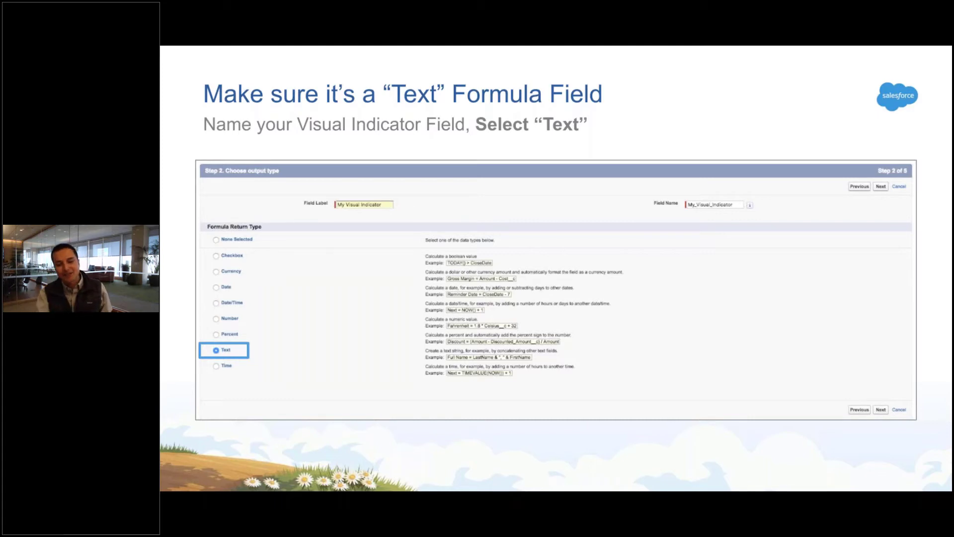
{"action": "key", "text": "Right"}
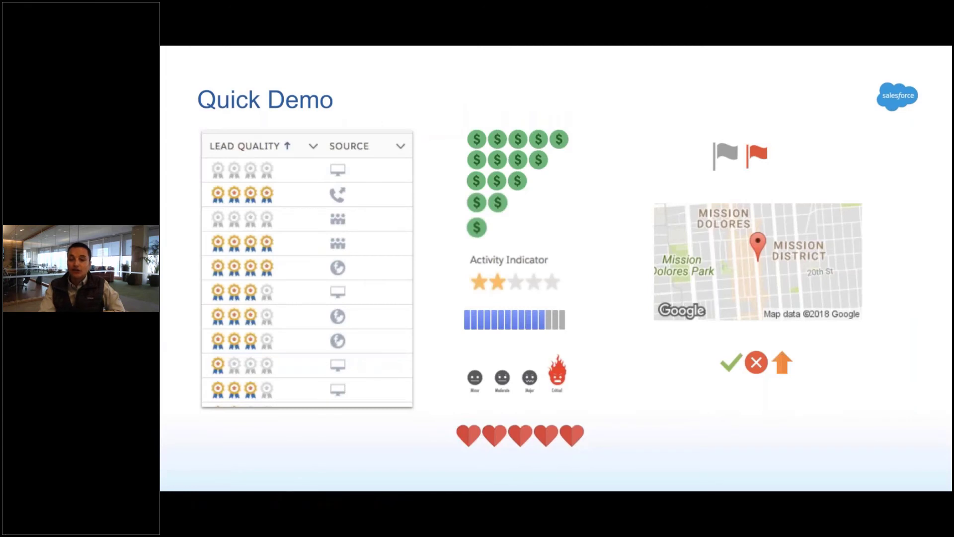
Review the Green and Red image/png static resources, then start a new one from the Static Resources list.
{"action": "key", "text": "ctrl+Right"}
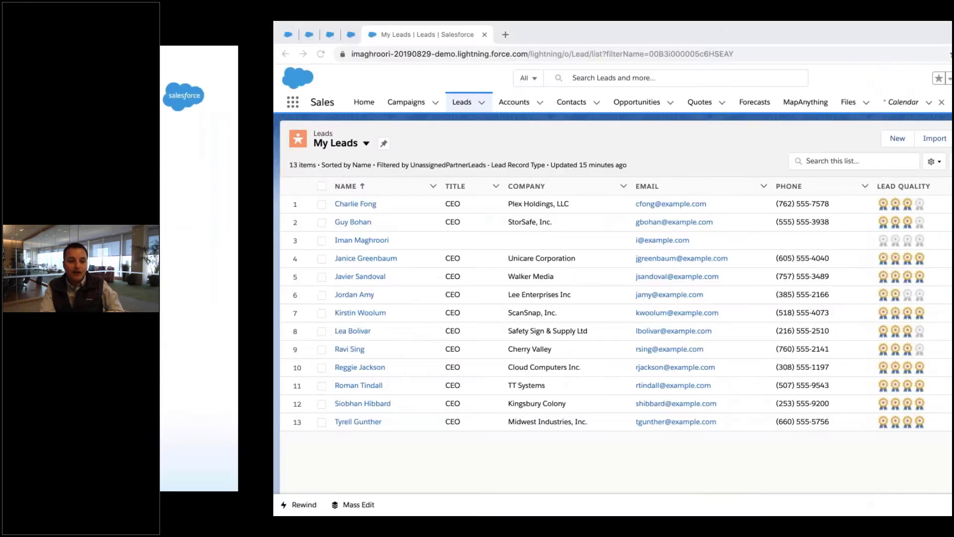
{"action": "left_click", "coordinate": [174, 35]}
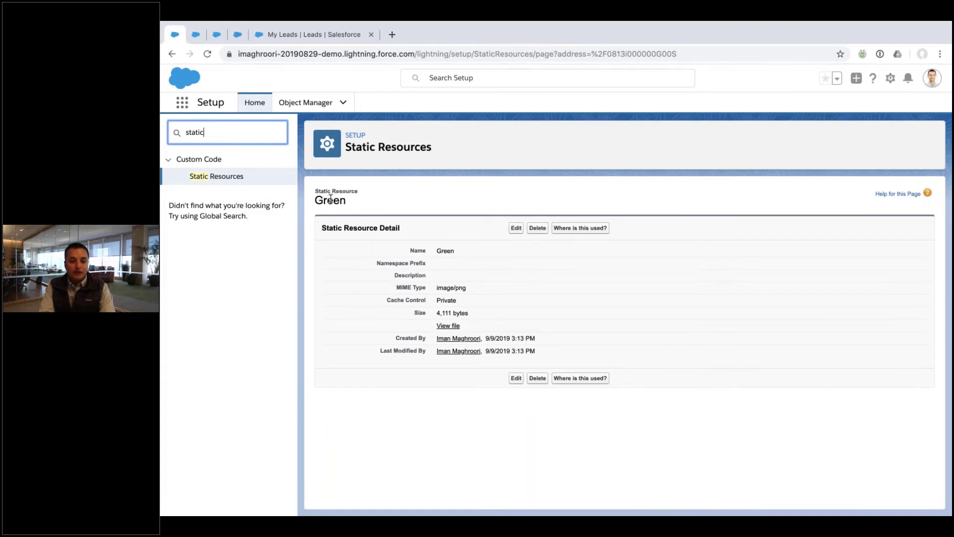
{"action": "left_click", "coordinate": [197, 35]}
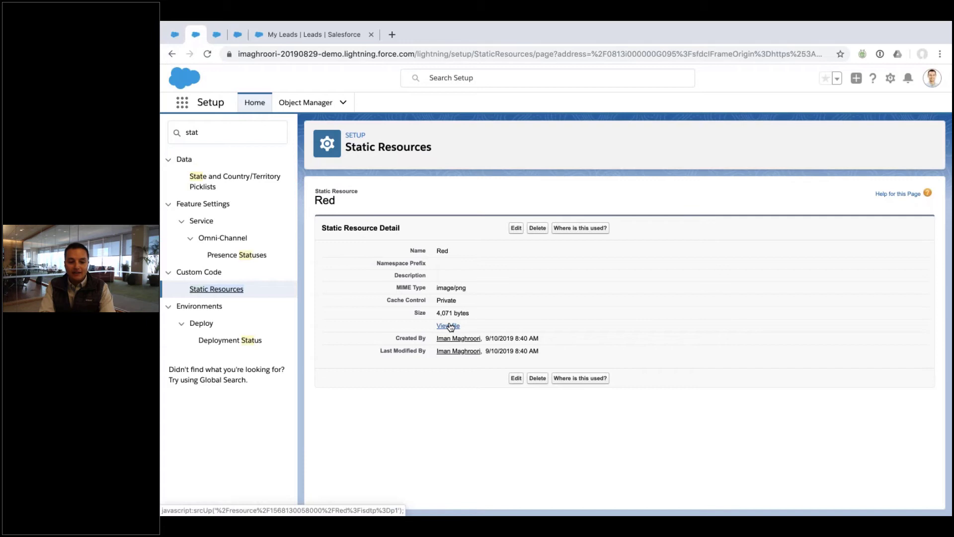
{"action": "left_click", "coordinate": [216, 35]}
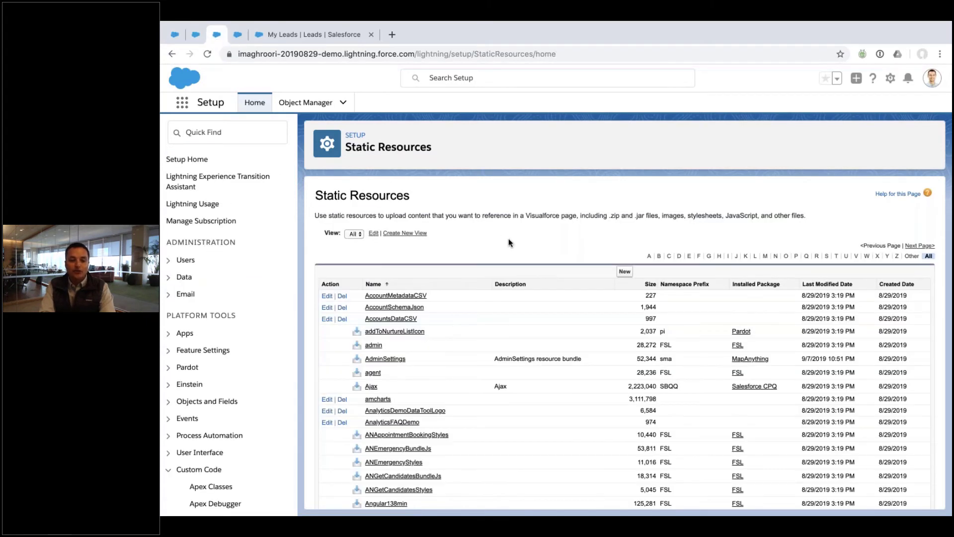
{"action": "left_click", "coordinate": [625, 269]}
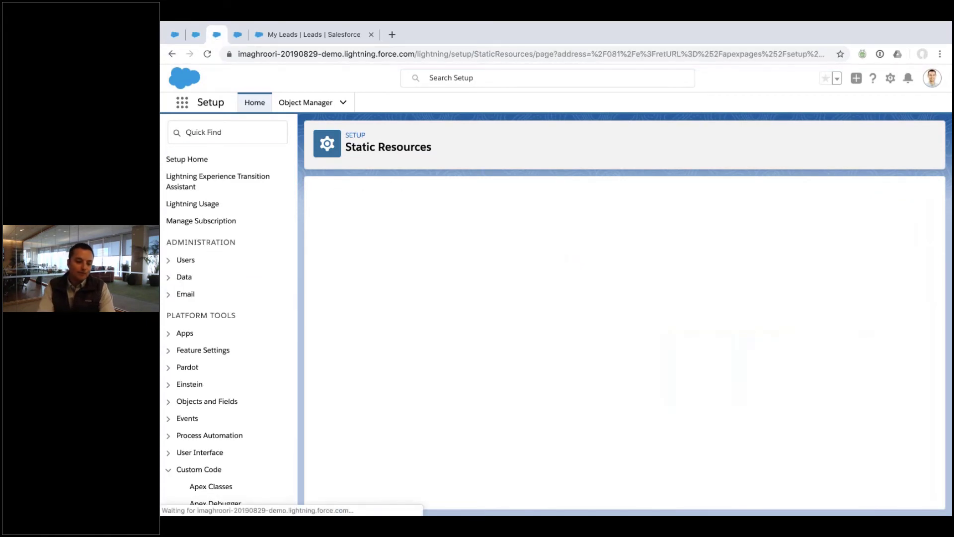
Create a static resource named 'Doing it live' with Yellow.png as its file and save it.
{"action": "type", "text": "Doing it"}
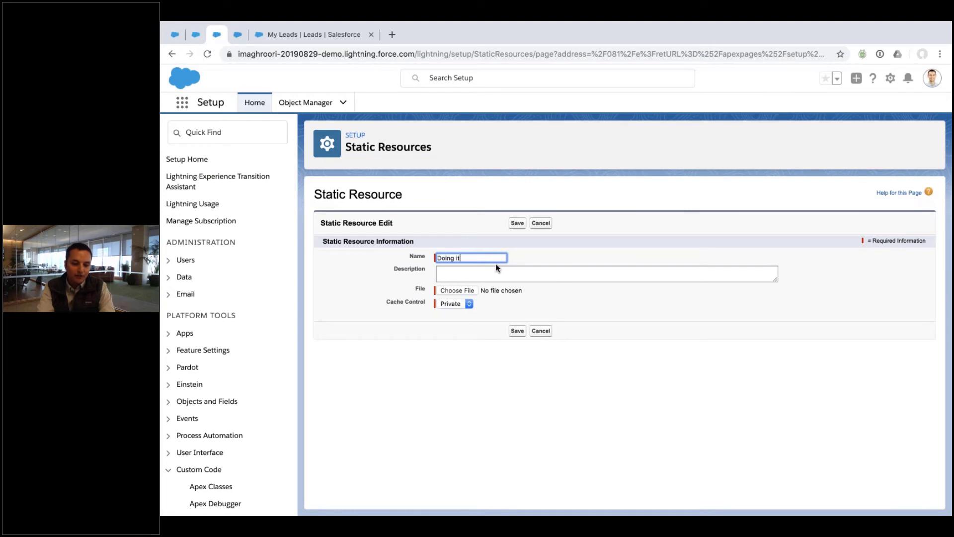
{"action": "type", "text": " live"}
{"action": "key", "text": "Tab"}
{"action": "left_click", "coordinate": [445, 291]}
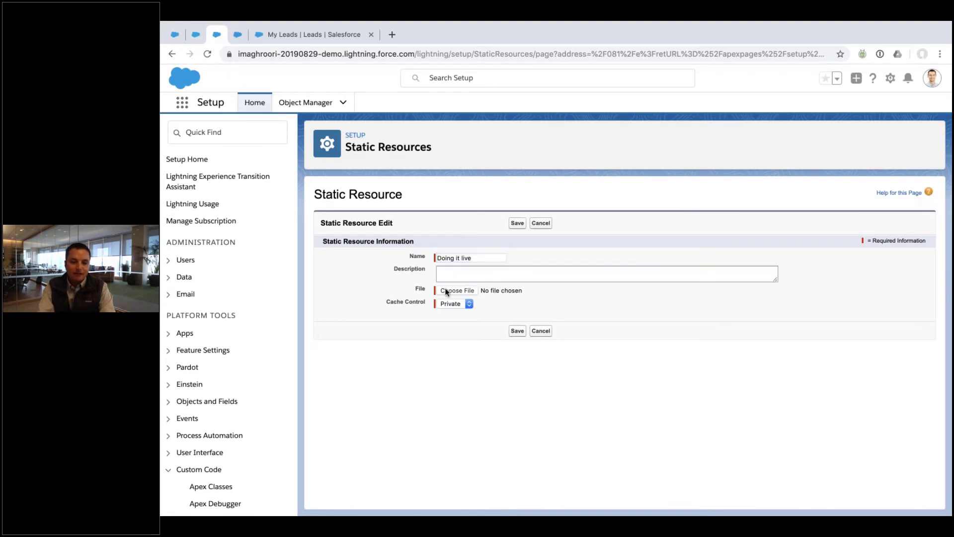
{"action": "left_click", "coordinate": [462, 95]}
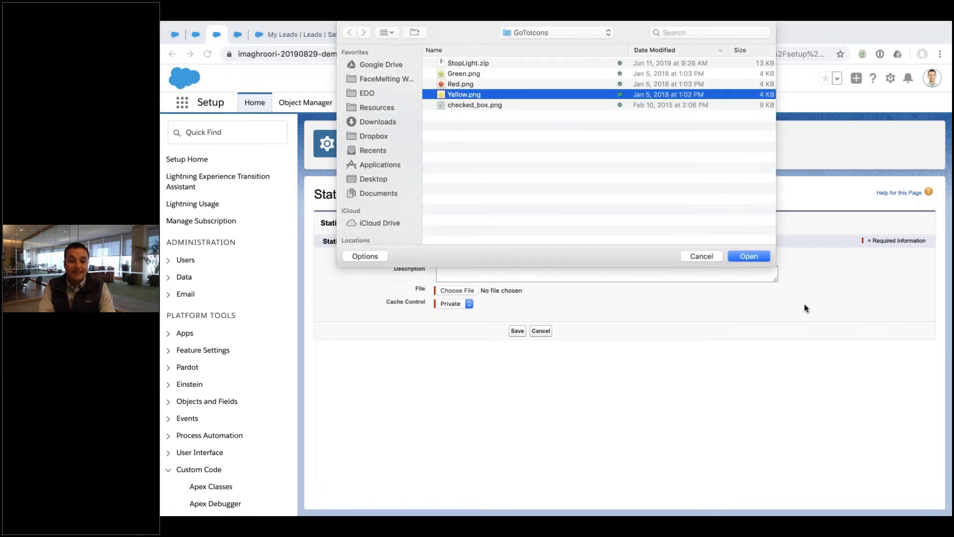
{"action": "left_click", "coordinate": [756, 256]}
{"action": "left_click", "coordinate": [517, 330]}
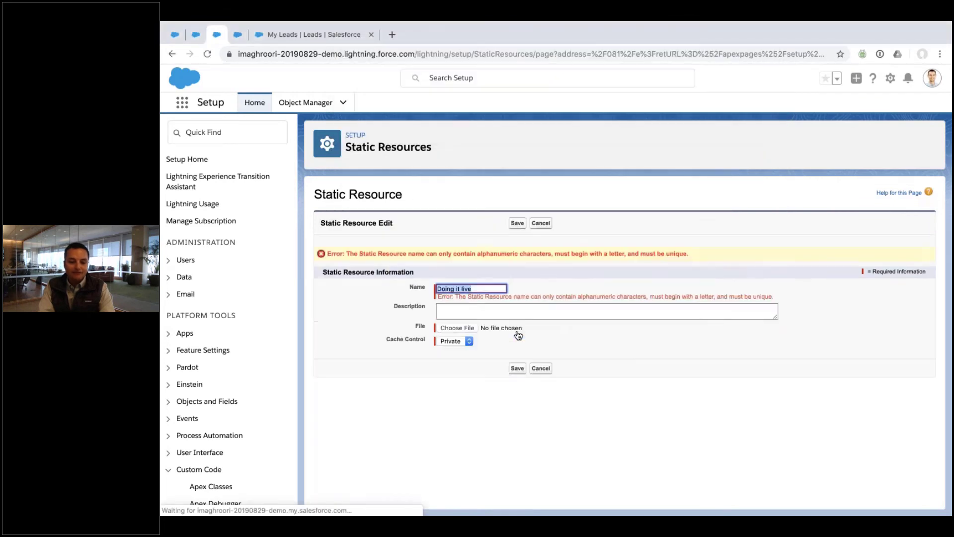
Remove the spaces to rename the rejected resource 'Doingitlive' and save it.
{"action": "left_click", "coordinate": [437, 289]}
{"action": "left_click", "coordinate": [454, 288]}
{"action": "key", "text": "BackSpace"}
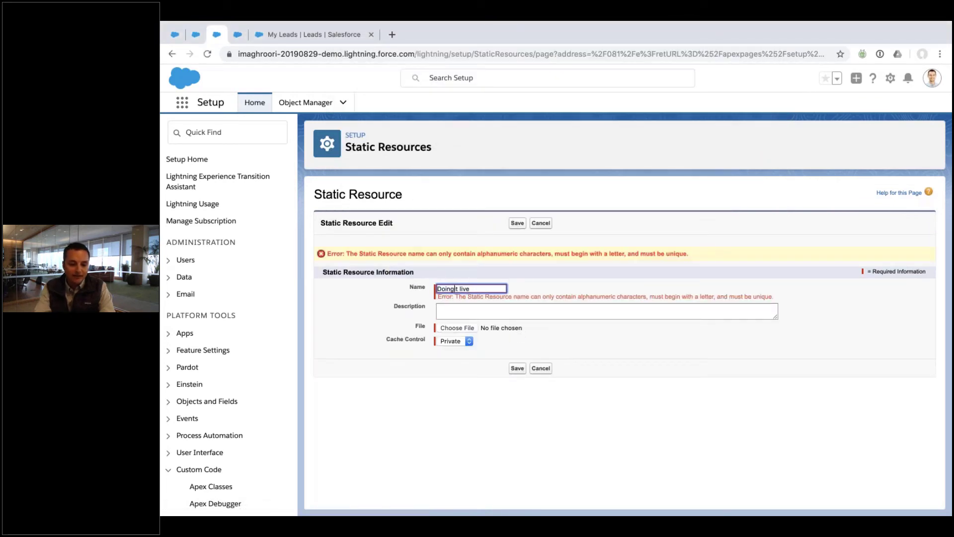
{"action": "left_click", "coordinate": [459, 288]}
{"action": "key", "text": "BackSpace"}
{"action": "left_click", "coordinate": [517, 368]}
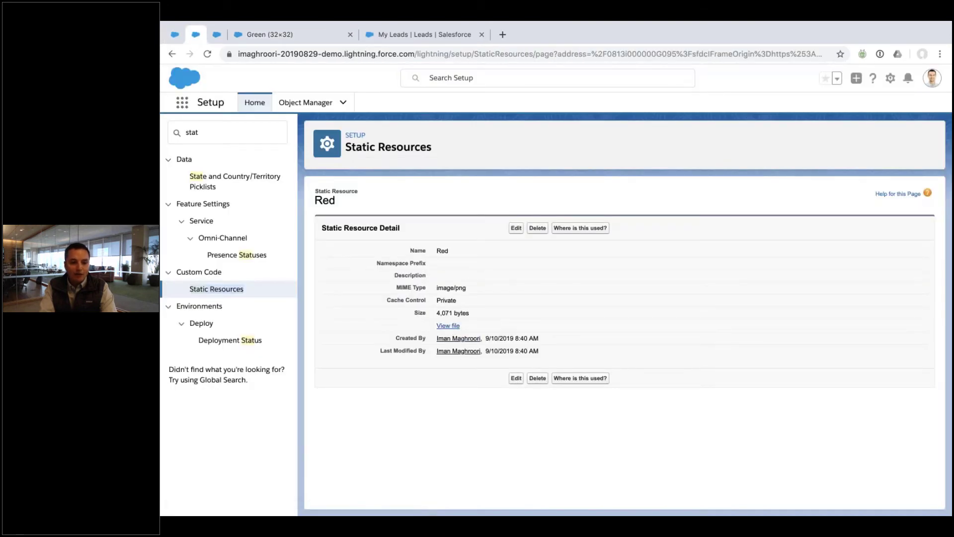
View the Red image, then open the Lead object's Fields & Relationships from a lead record.
{"action": "left_click", "coordinate": [449, 326]}
{"action": "left_click", "coordinate": [540, 38]}
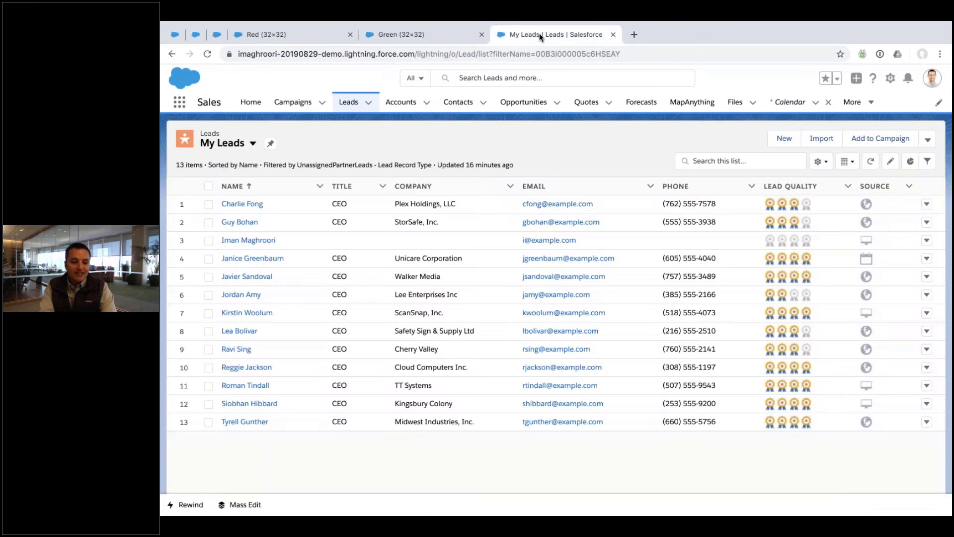
{"action": "left_click", "coordinate": [240, 207]}
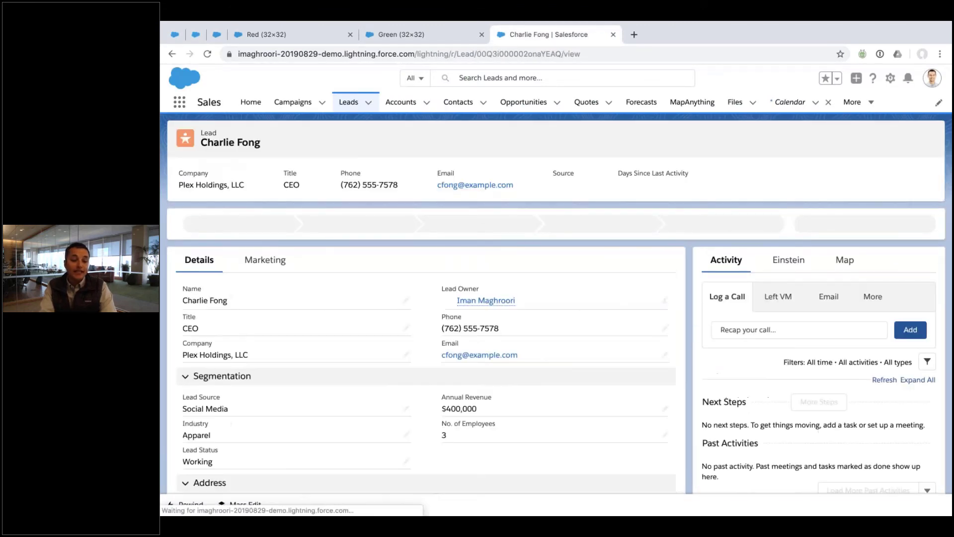
{"action": "left_click", "coordinate": [890, 78]}
{"action": "left_click", "coordinate": [844, 244]}
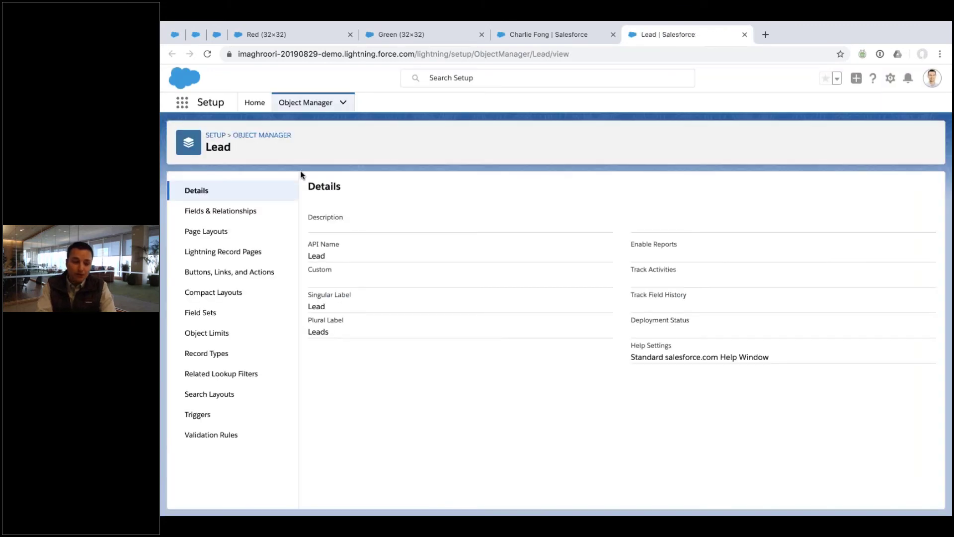
{"action": "left_click", "coordinate": [210, 212]}
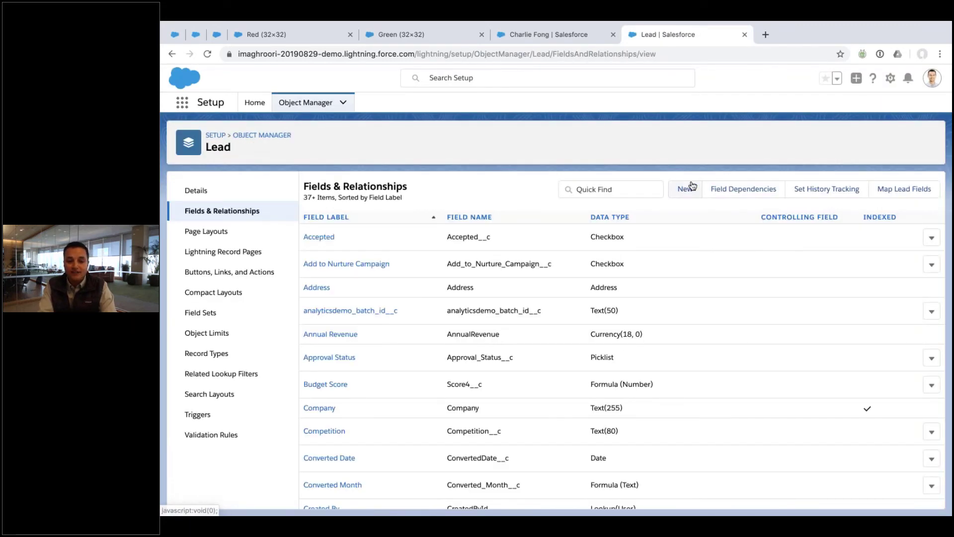
Create a Lead formula field labelled 'Doing it Live' with a Text return type.
{"action": "left_click", "coordinate": [685, 185]}
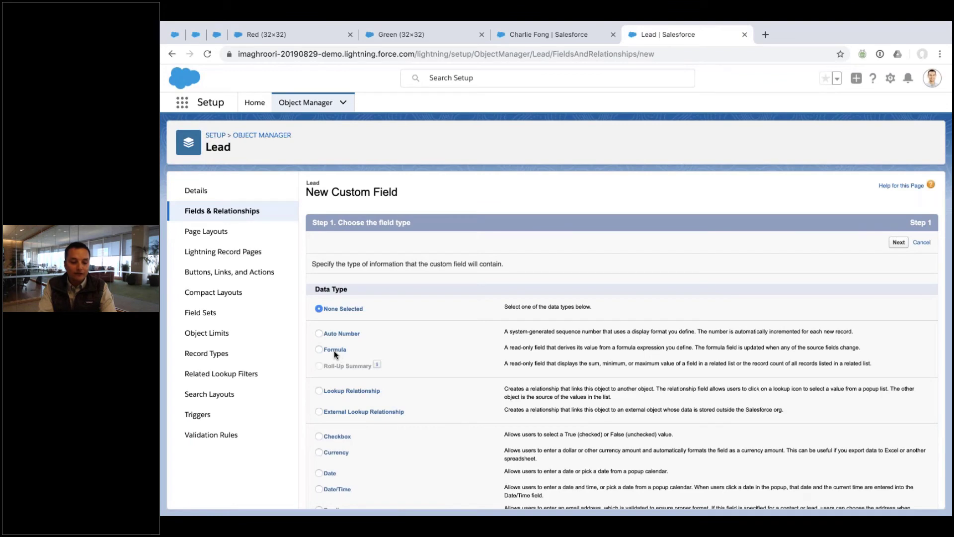
{"action": "left_click", "coordinate": [334, 350]}
{"action": "left_click", "coordinate": [899, 242]}
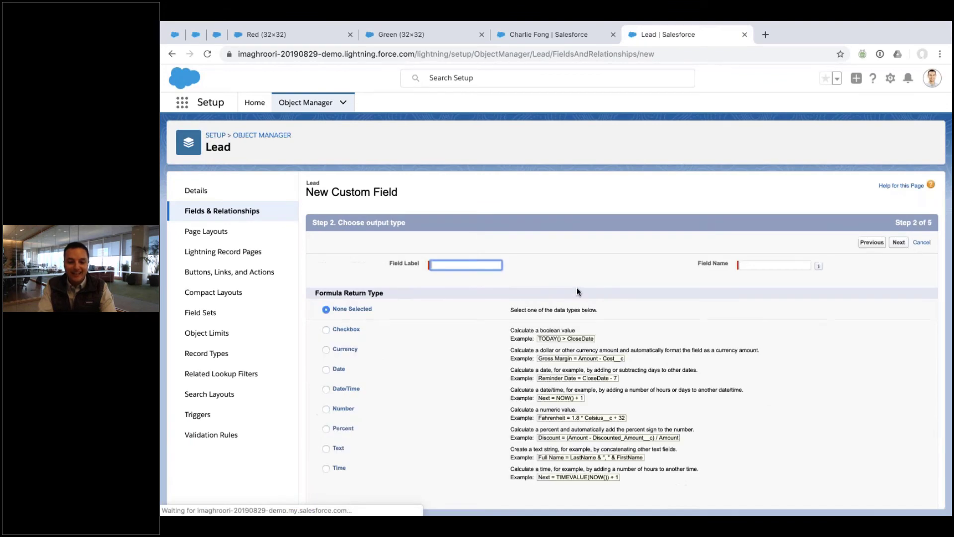
{"action": "type", "text": "Doing it L"}
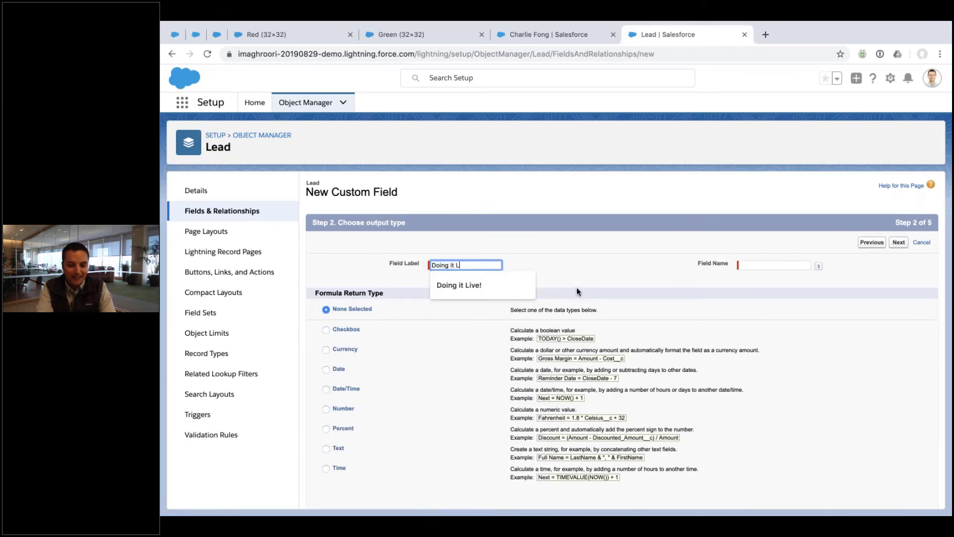
{"action": "type", "text": "ive"}
{"action": "key", "text": "Tab"}
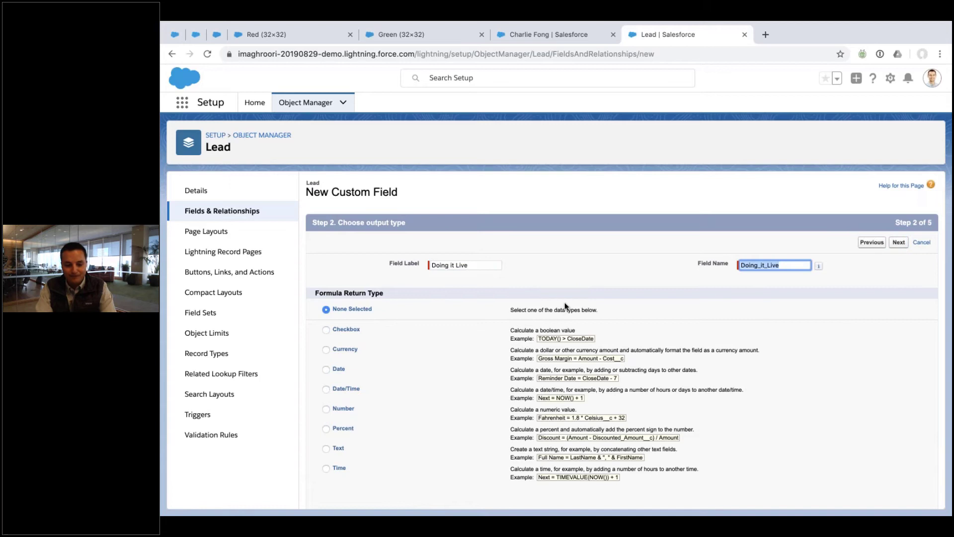
{"action": "left_click", "coordinate": [333, 447]}
{"action": "left_click", "coordinate": [898, 243]}
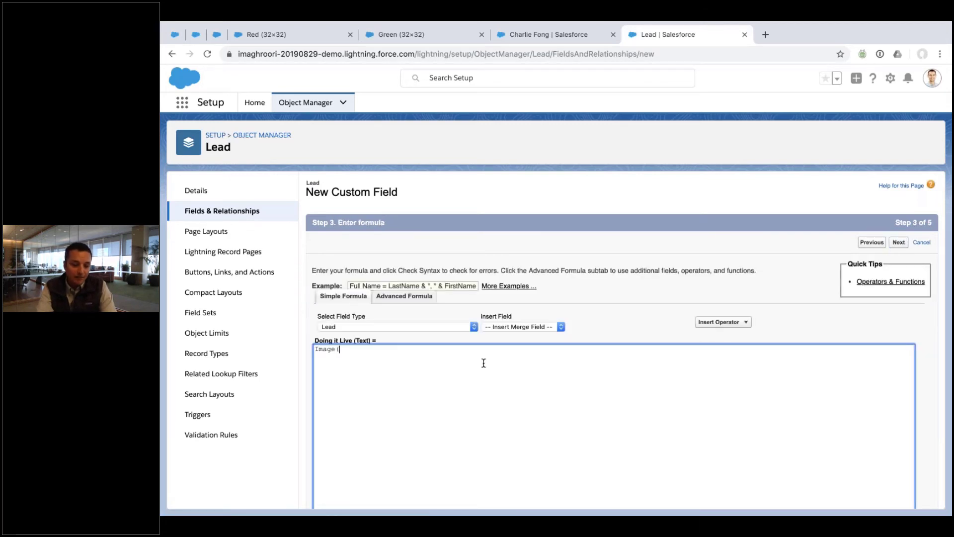
Use the Green resource URL in the Image formula and start an If( line above it.
{"action": "left_click", "coordinate": [396, 25]}
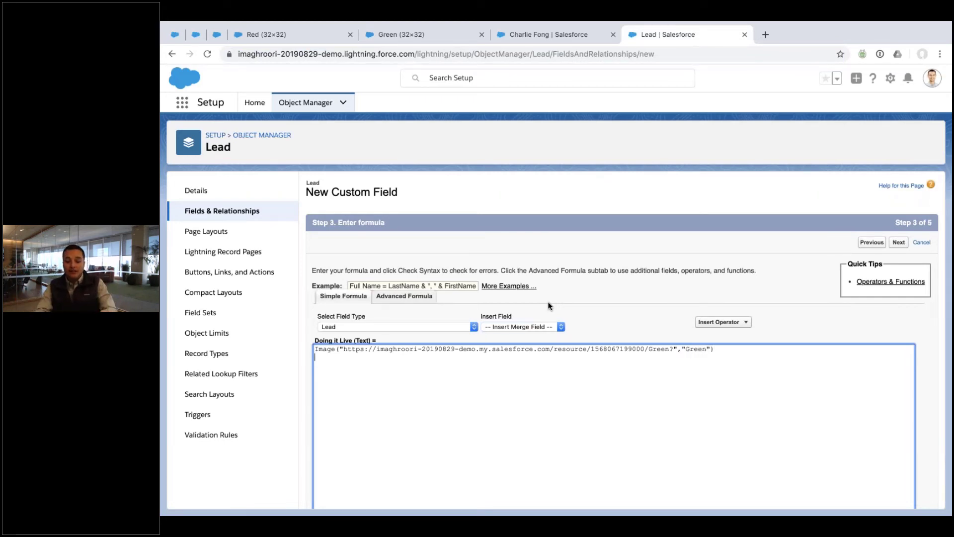
{"action": "key", "text": "Up"}
{"action": "key", "text": "Return"}
{"action": "key", "text": "Return"}
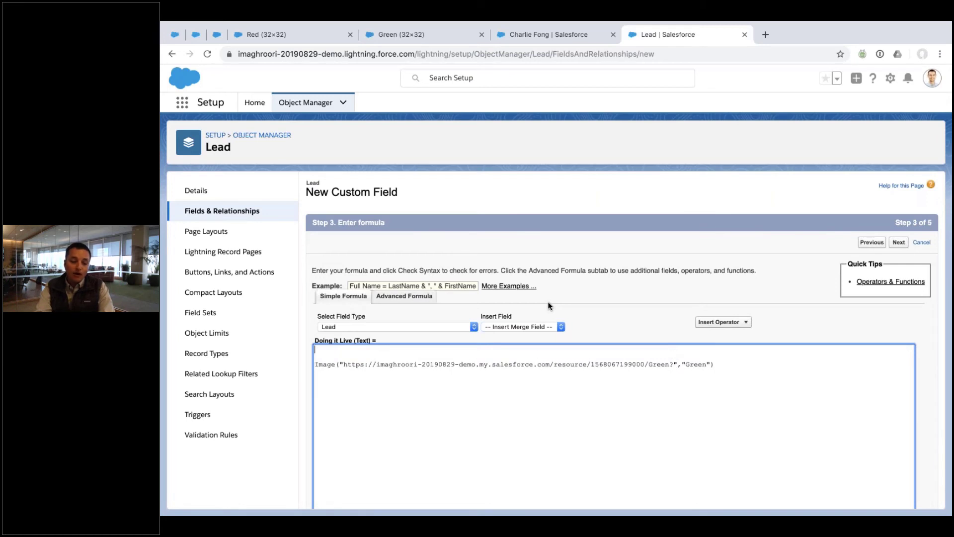
{"action": "type", "text": "If("}
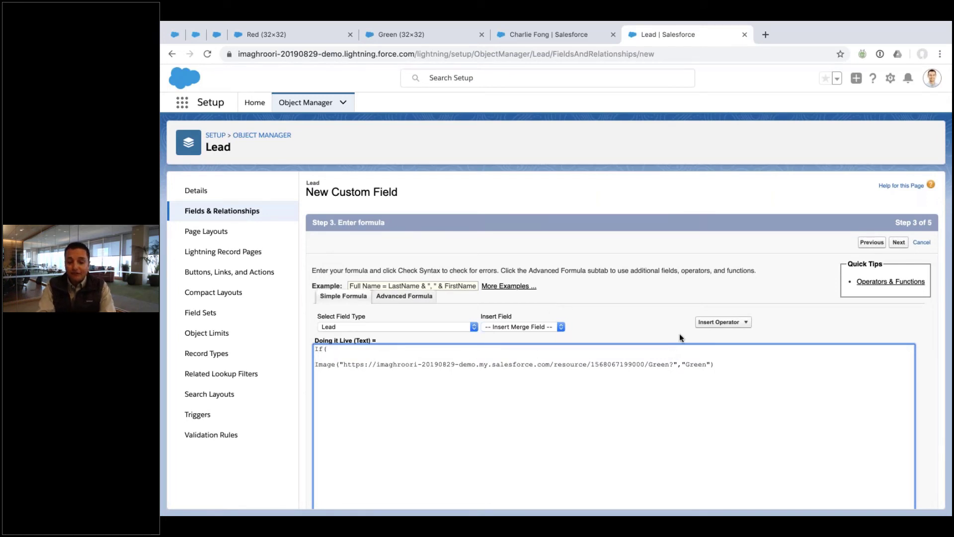
{"action": "left_click", "coordinate": [404, 296]}
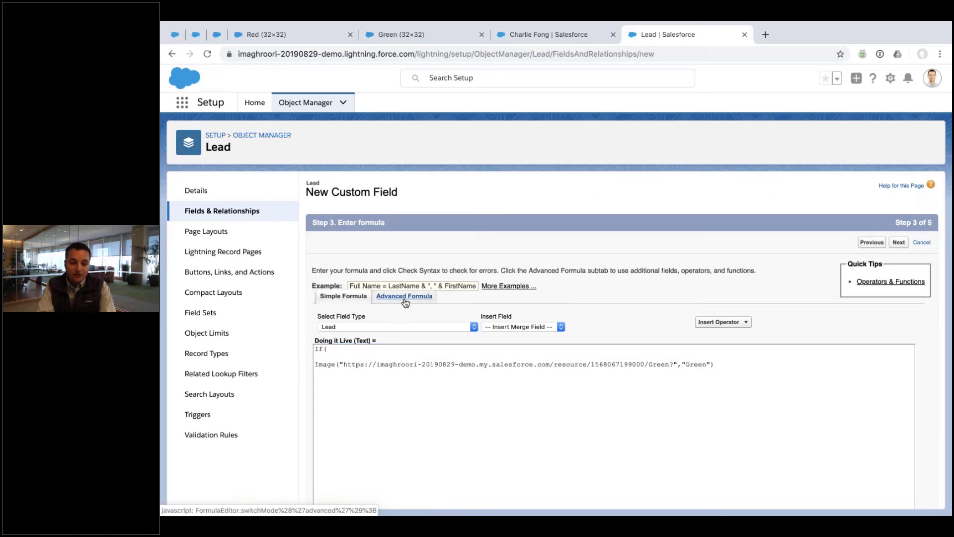
Insert the Total Score field (Lead_Total__c) right after If(.
{"action": "left_click", "coordinate": [405, 297]}
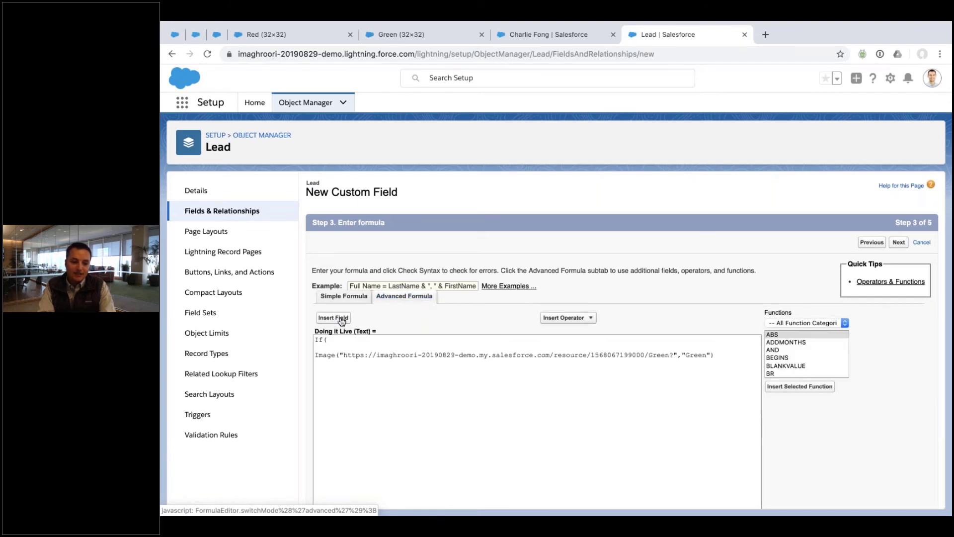
{"action": "left_click", "coordinate": [342, 318]}
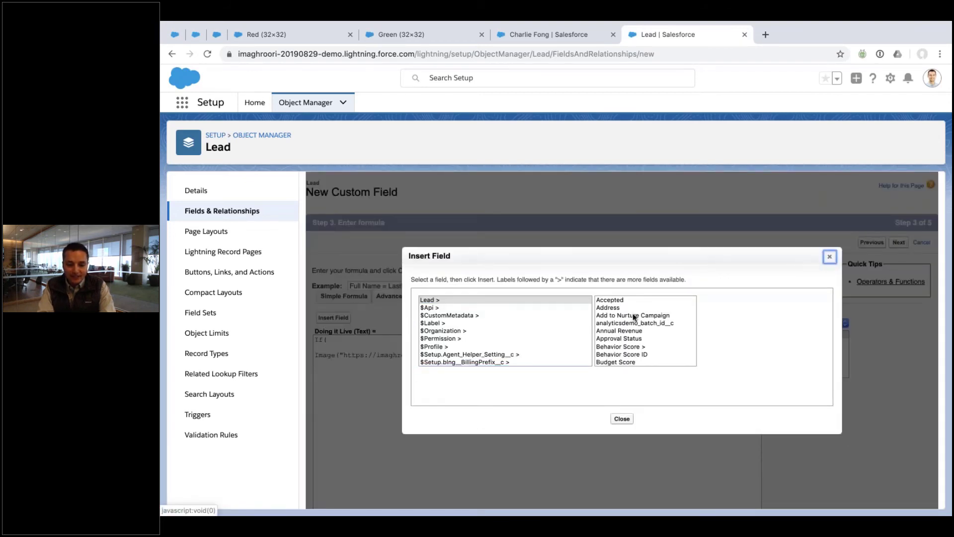
{"action": "scroll", "coordinate": [631, 314], "scroll_direction": "down", "scroll_amount": 10}
{"action": "scroll", "coordinate": [633, 314], "scroll_direction": "down", "scroll_amount": 10}
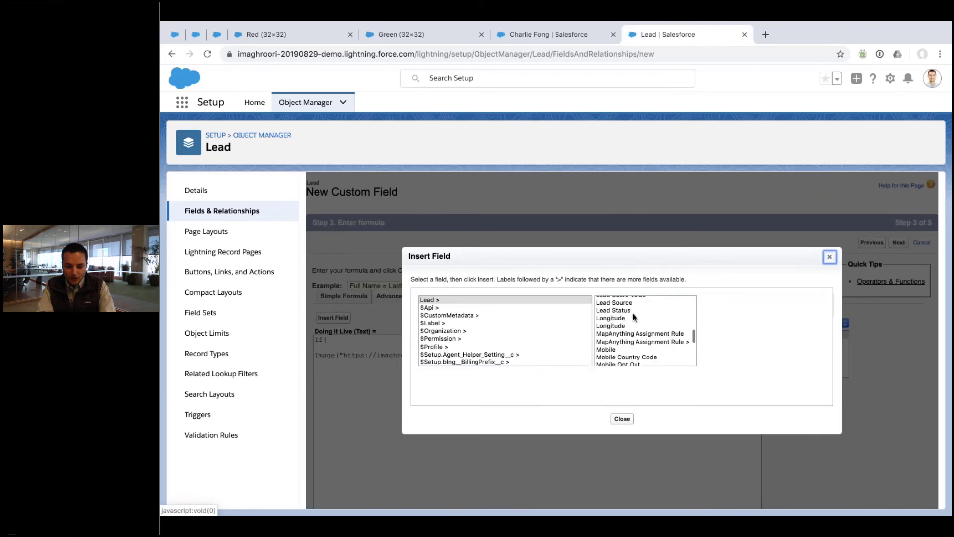
{"action": "scroll", "coordinate": [633, 316], "scroll_direction": "down", "scroll_amount": 3}
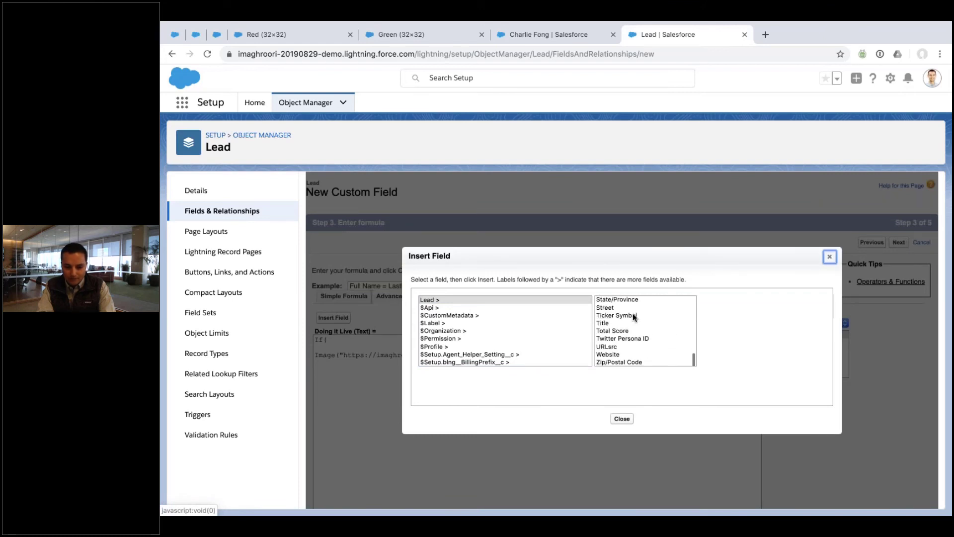
{"action": "left_click", "coordinate": [624, 331]}
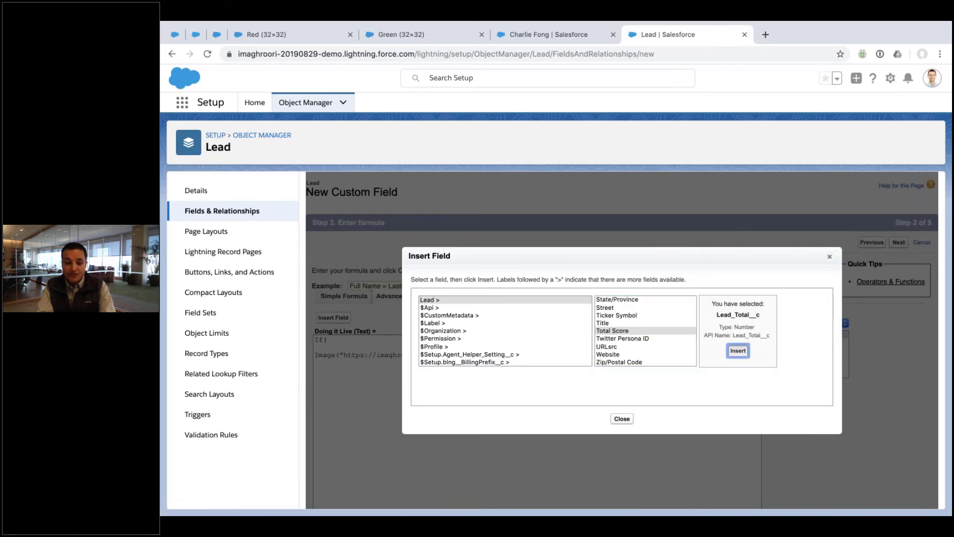
{"action": "left_click", "coordinate": [738, 351]}
{"action": "key", "text": "ctrl+x"}
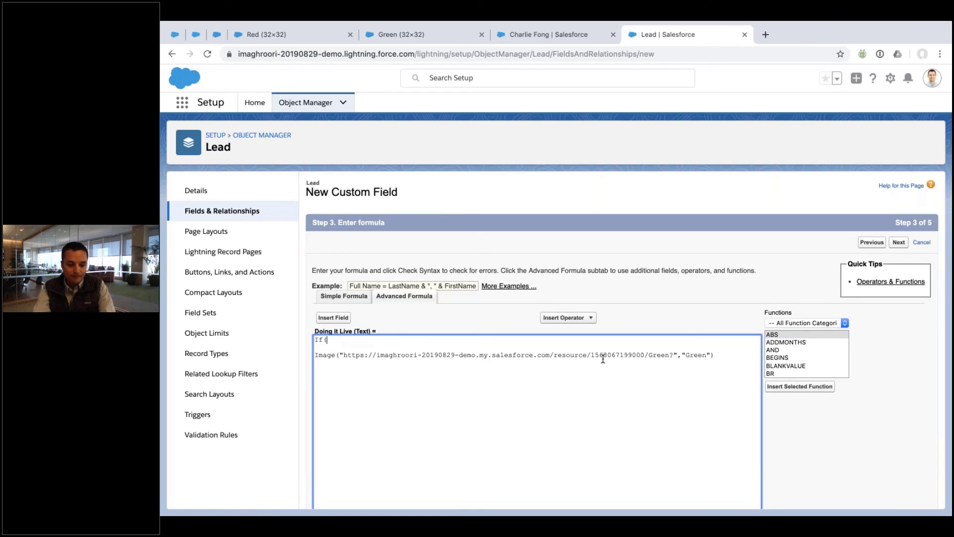
{"action": "key", "text": "End"}
{"action": "key", "text": "ctrl+v"}
Add the condition < 10 and a new Image("","Red") line.
{"action": "type", "text": "< 1"}
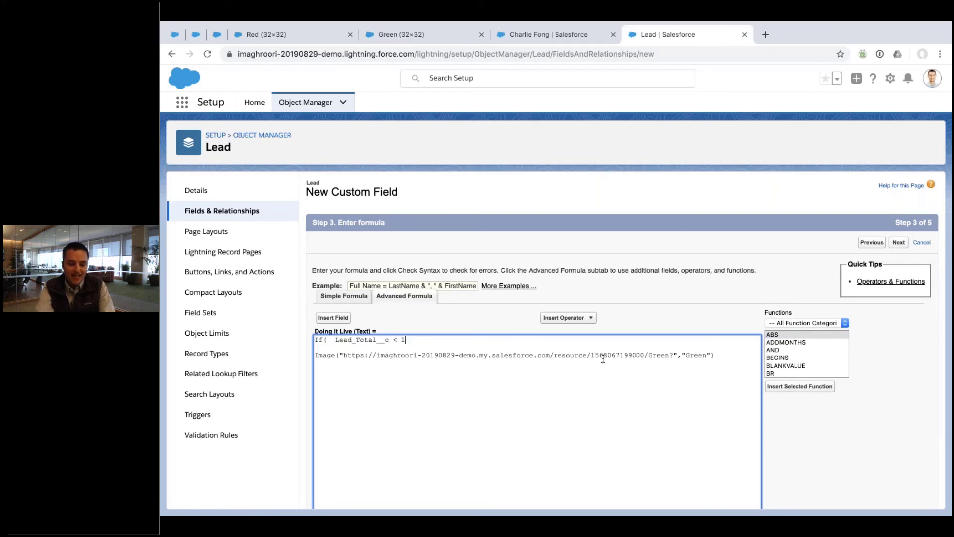
{"action": "type", "text": "0,"}
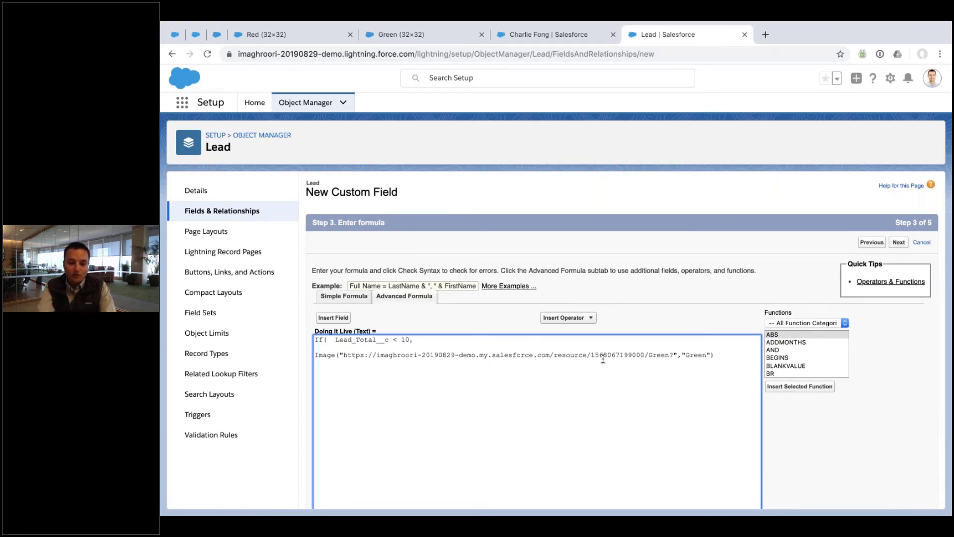
{"action": "key", "text": "Return"}
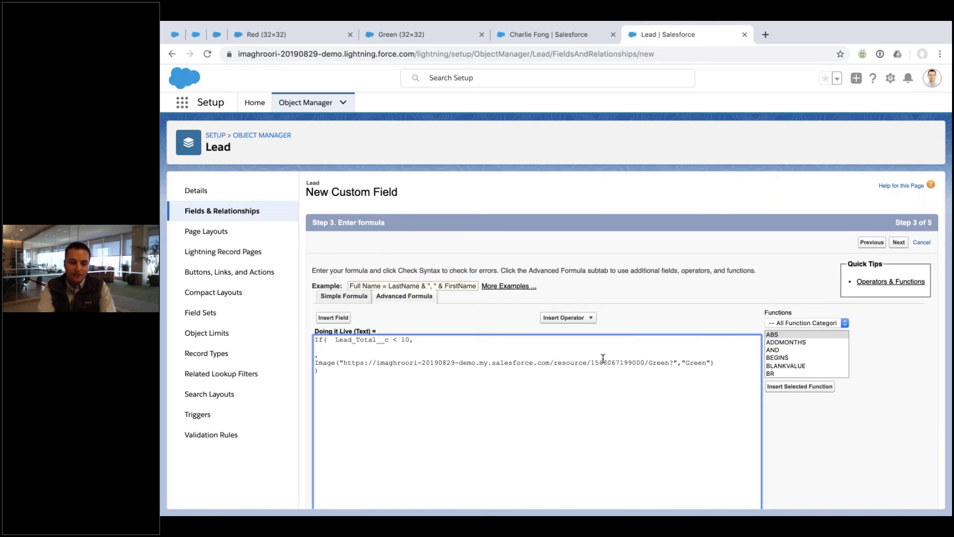
{"action": "type", "text": "Image(\"\",\"Red"}
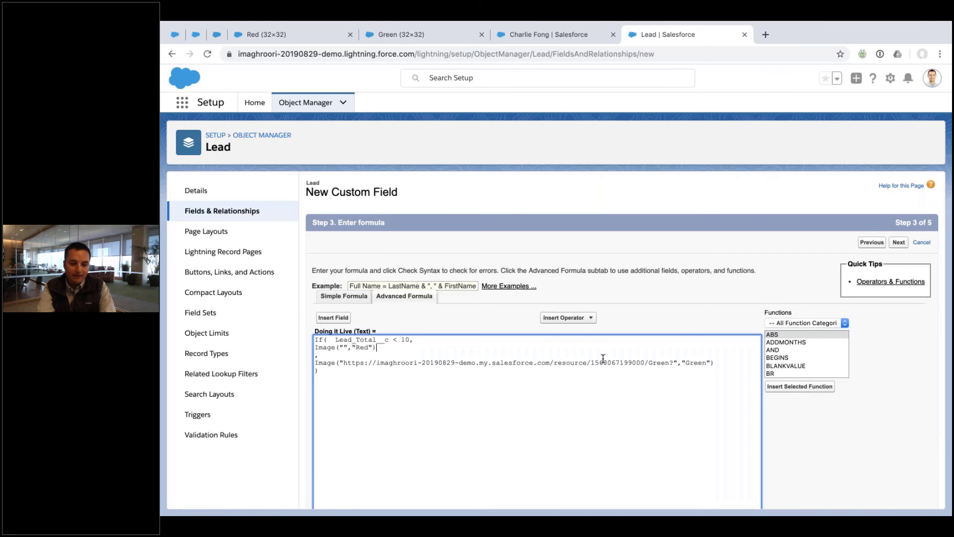
Paste the Red resource URL into the Red Image entry and check the formula's syntax.
{"action": "left_click", "coordinate": [314, 36]}
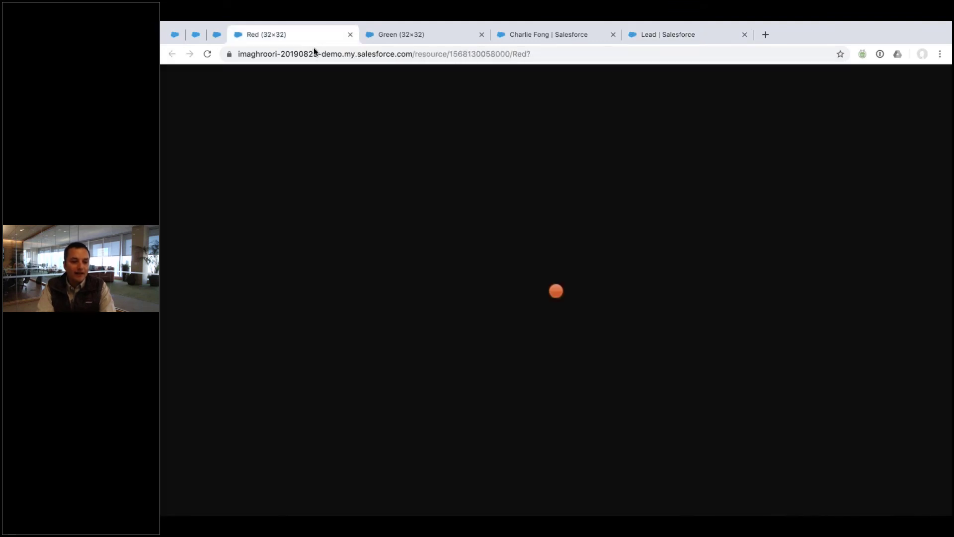
{"action": "left_click", "coordinate": [314, 51]}
{"action": "left_click", "coordinate": [655, 33]}
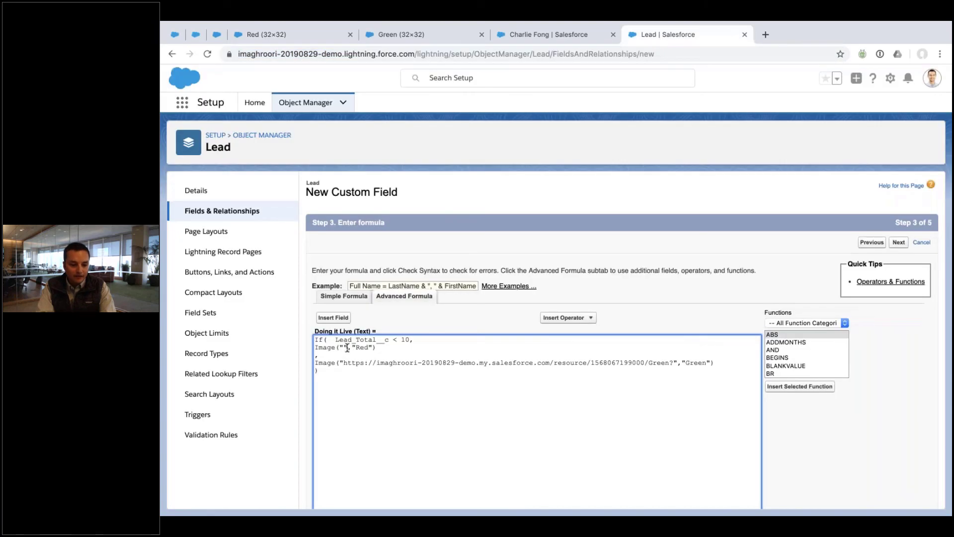
{"action": "key", "text": "ctrl+v"}
{"action": "scroll", "coordinate": [348, 347], "scroll_direction": "down", "scroll_amount": 6}
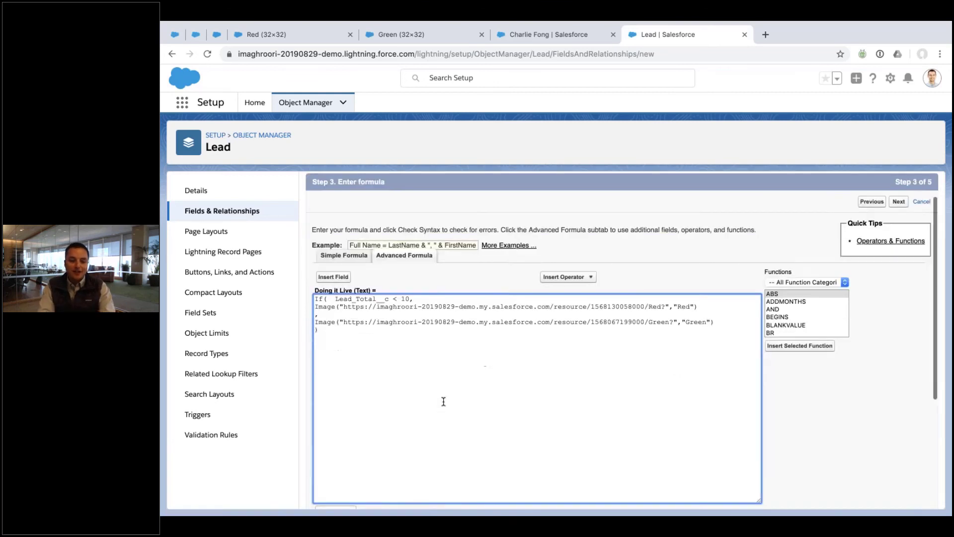
{"action": "scroll", "coordinate": [443, 400], "scroll_direction": "down", "scroll_amount": 5}
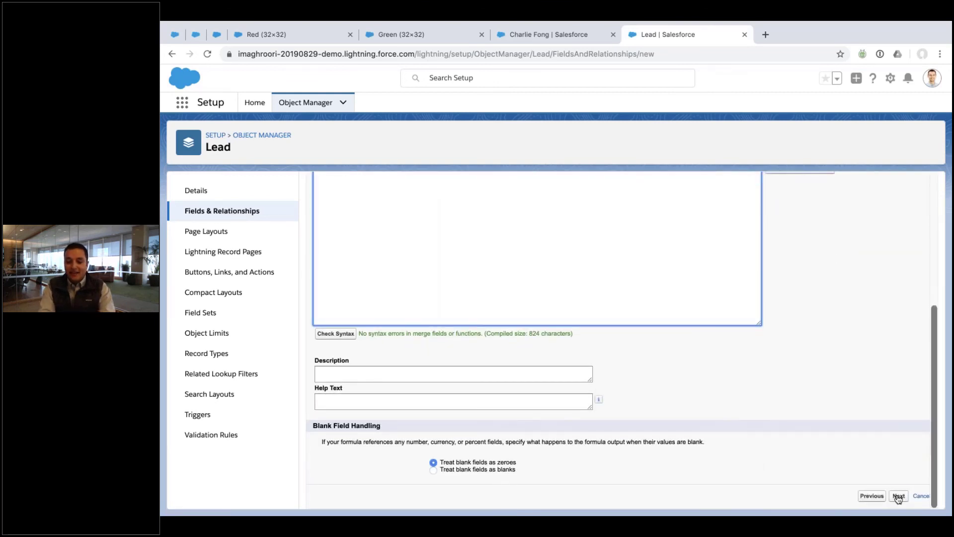
Keep the formula and default field security, then save Doing it Live on all Lead page layouts.
{"action": "left_click", "coordinate": [898, 496]}
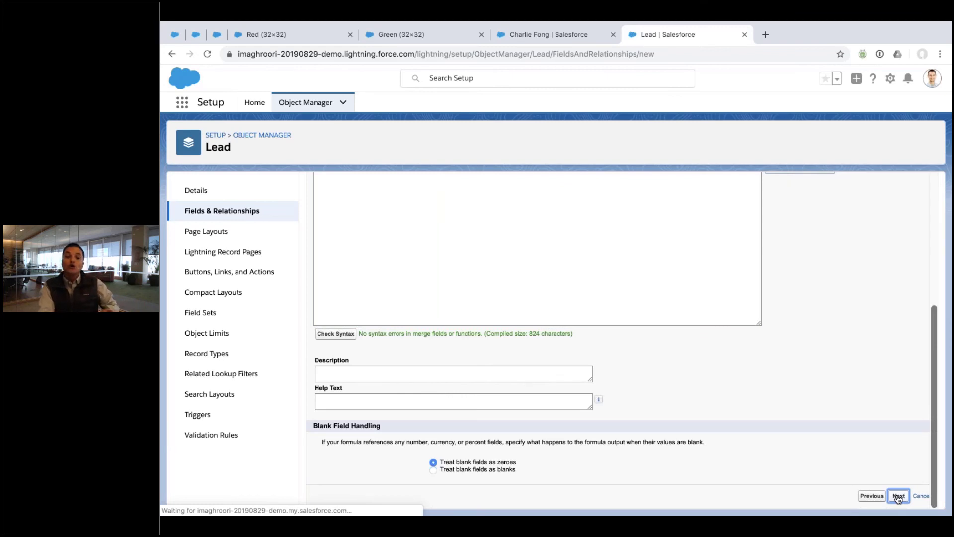
{"action": "left_click", "coordinate": [898, 242]}
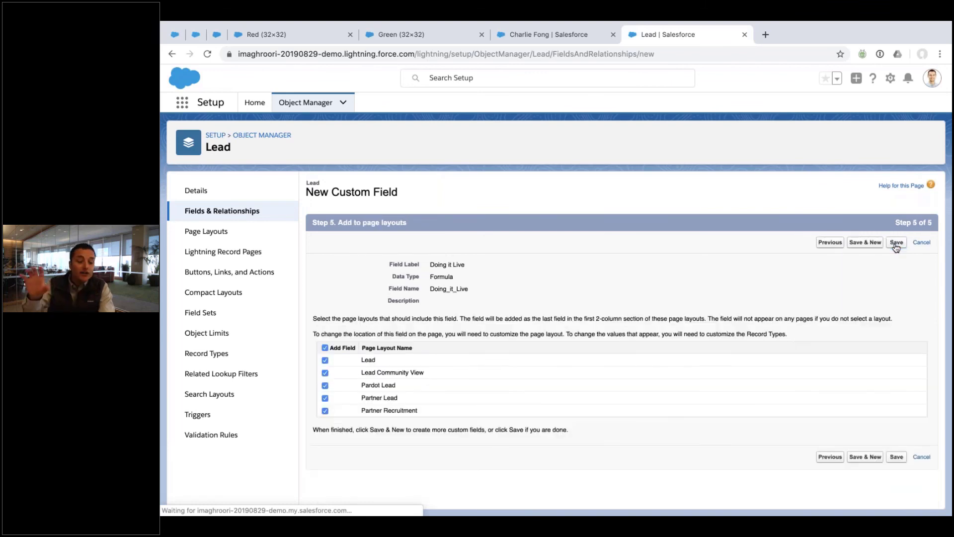
{"action": "left_click", "coordinate": [897, 248]}
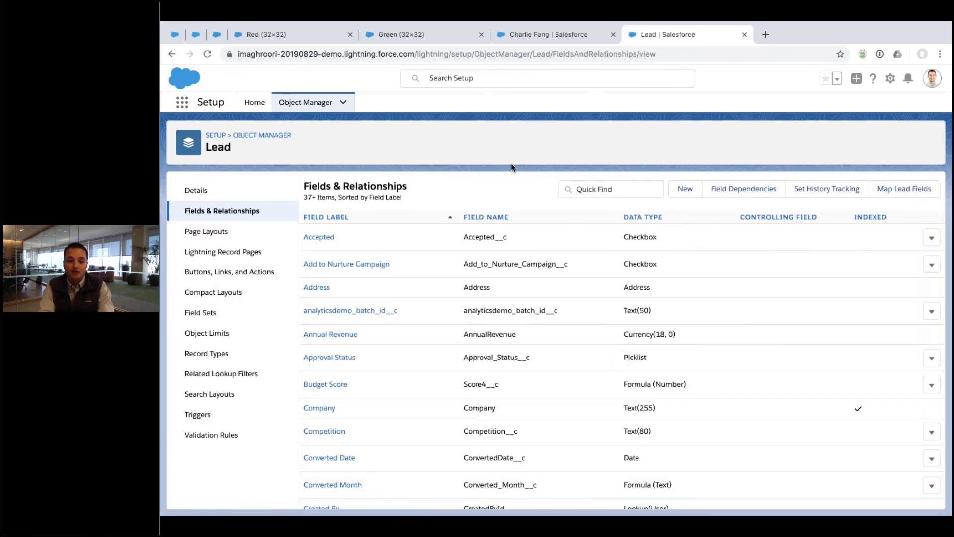
Reload the lead record and scroll to Lead Scoring to see Doing it Live's green image at score 13.
{"action": "key", "text": "ctrl+shift+Tab"}
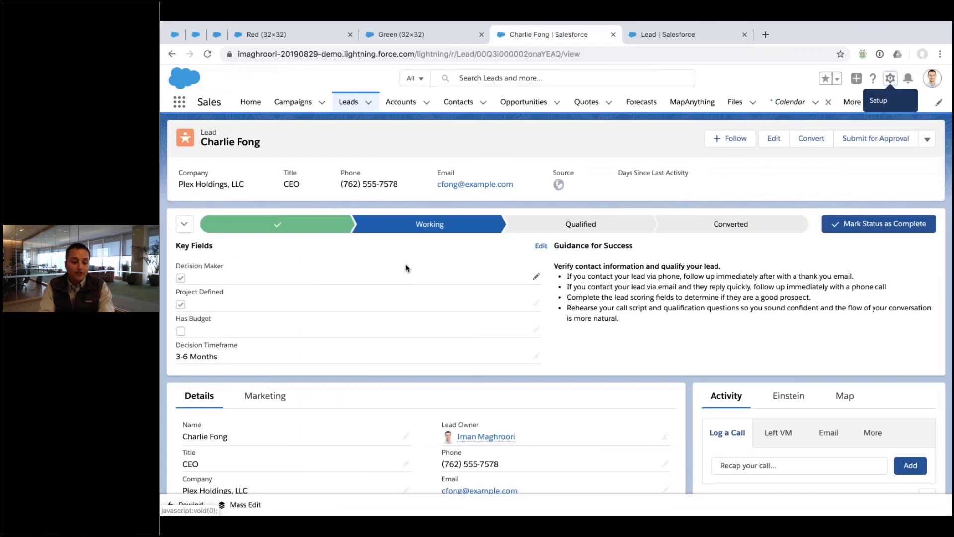
{"action": "left_click", "coordinate": [187, 223]}
{"action": "key", "text": "ctrl+r"}
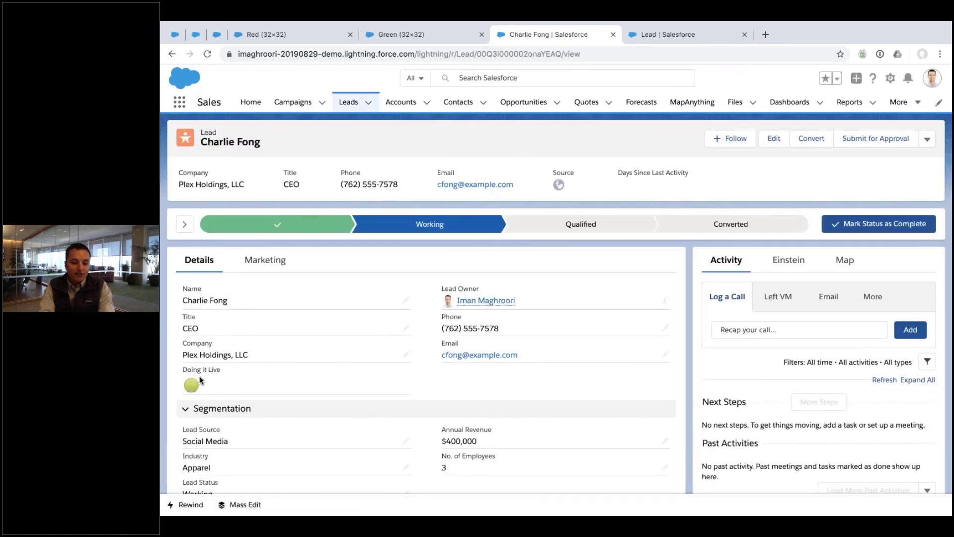
{"action": "scroll", "coordinate": [309, 389], "scroll_direction": "down", "scroll_amount": 10}
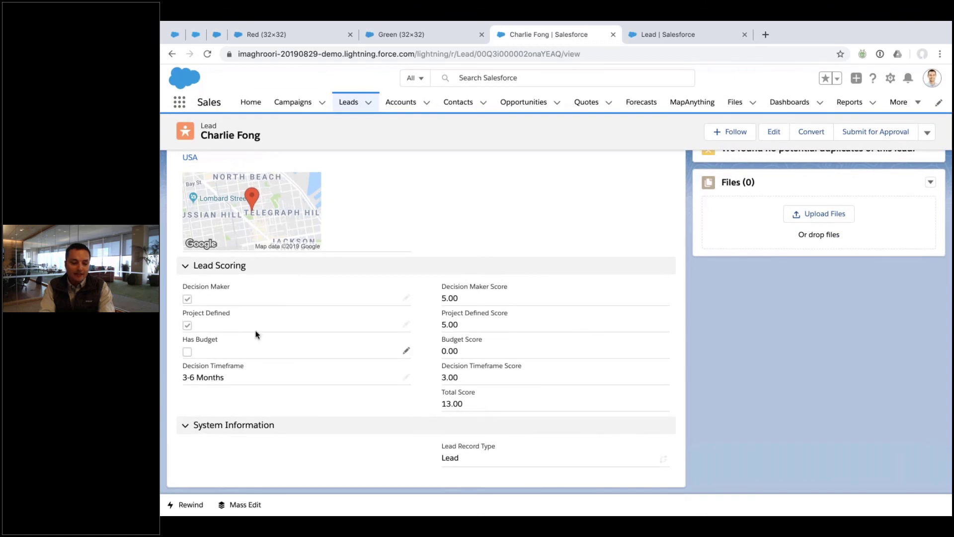
Uncheck Project Defined and Decision Maker, set Decision Timeframe to Next Year, and save the lead.
{"action": "double_click", "coordinate": [189, 323]}
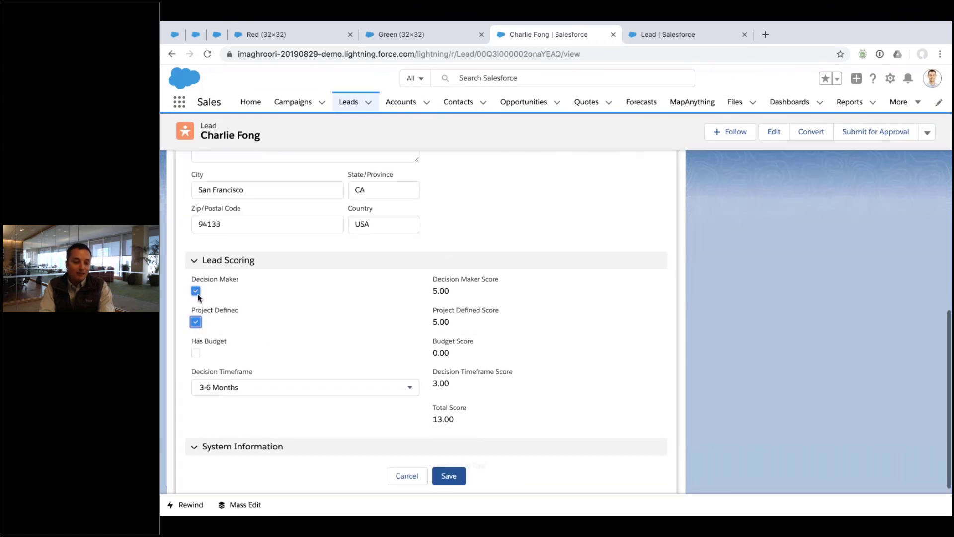
{"action": "left_click", "coordinate": [196, 321]}
{"action": "left_click", "coordinate": [195, 291]}
{"action": "left_click", "coordinate": [227, 388]}
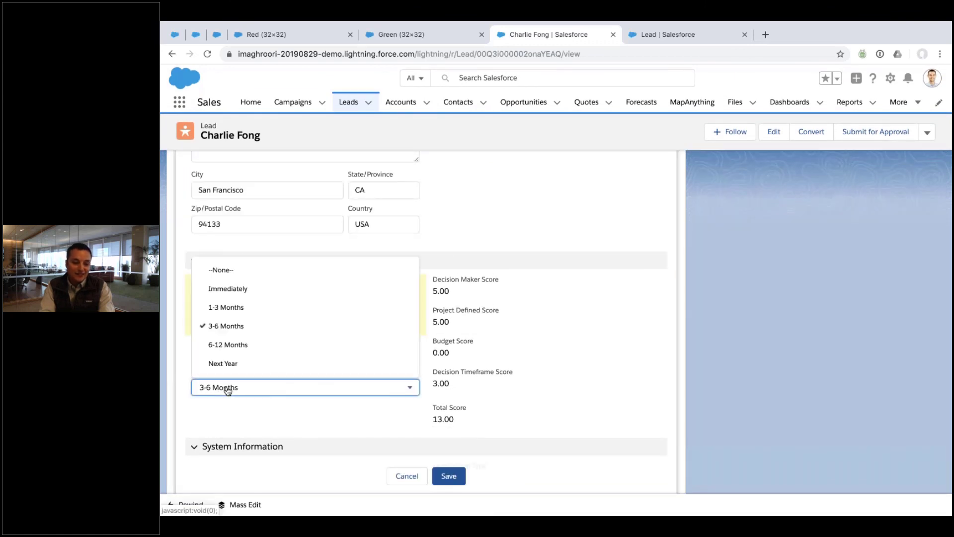
{"action": "left_click", "coordinate": [242, 362]}
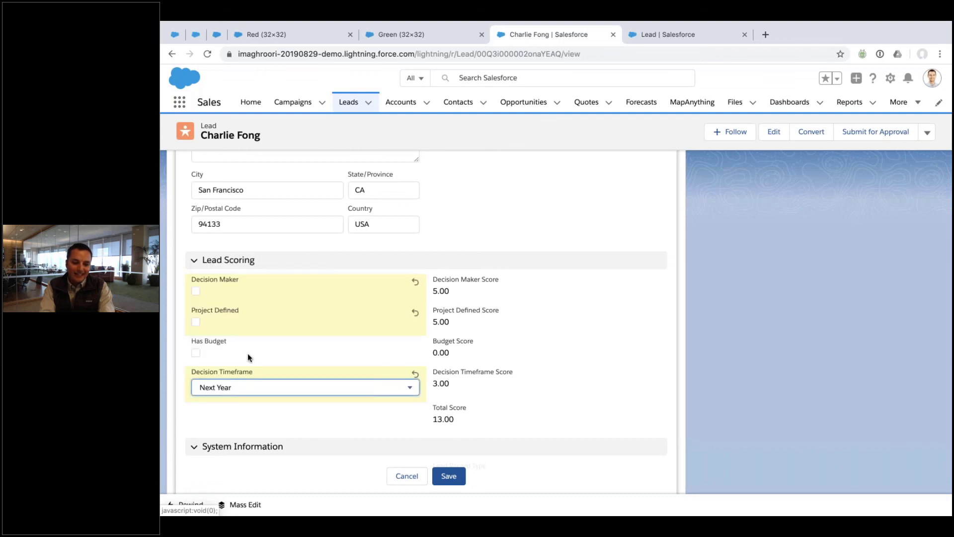
{"action": "left_click", "coordinate": [446, 476]}
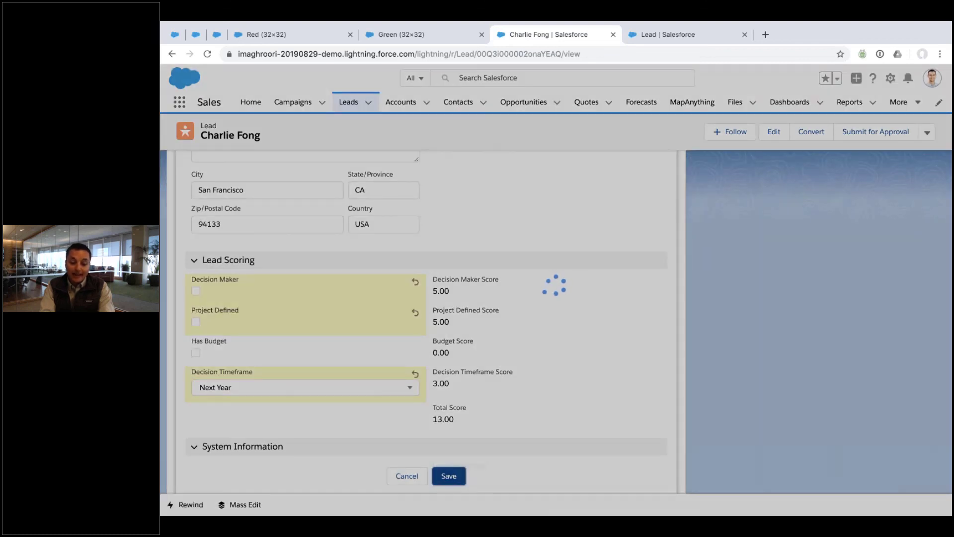